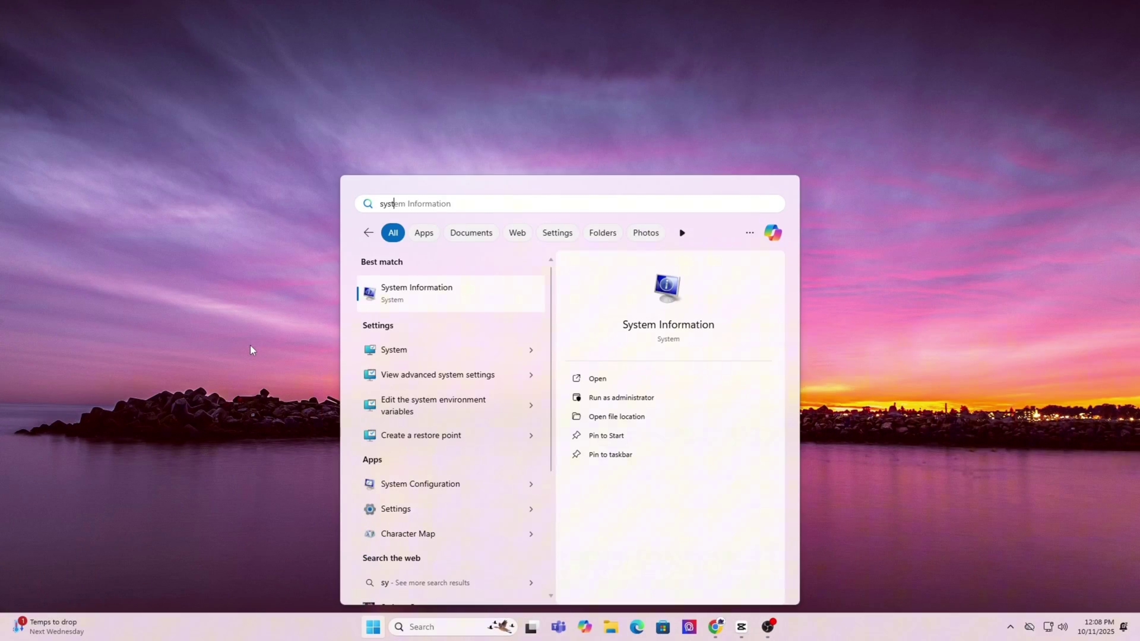
type("nformation")
Launch System Information from Start search to check the motherboard model.
key("Return")
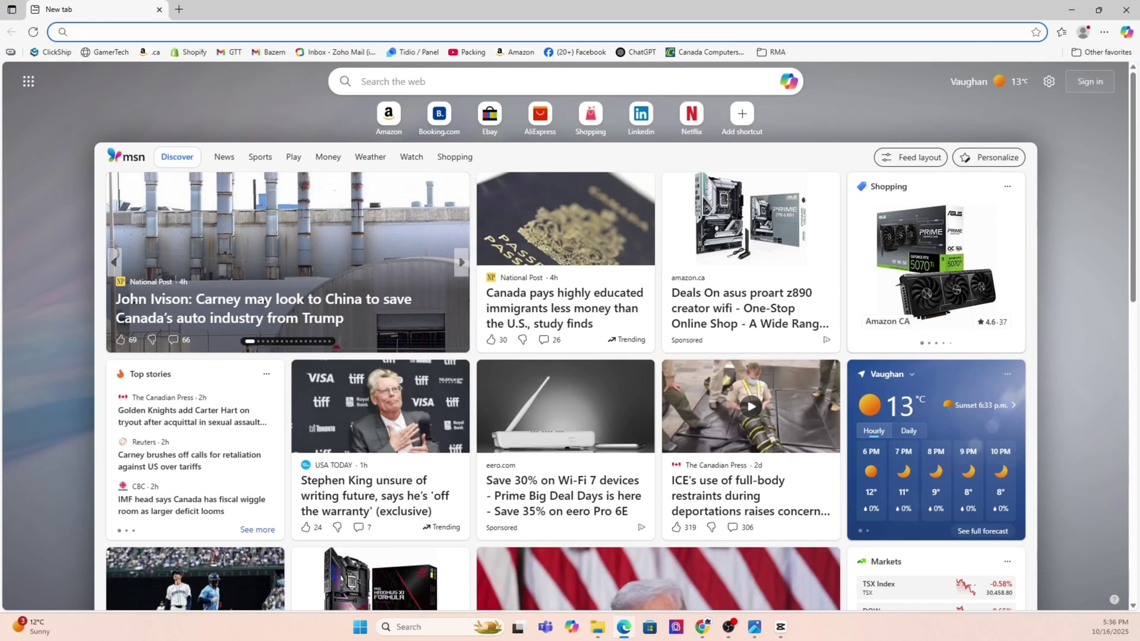
Search for the TUF GAMING B860M-PLUS WIFI and get its version 1801 BIOS from ASUS support.
key("Return")
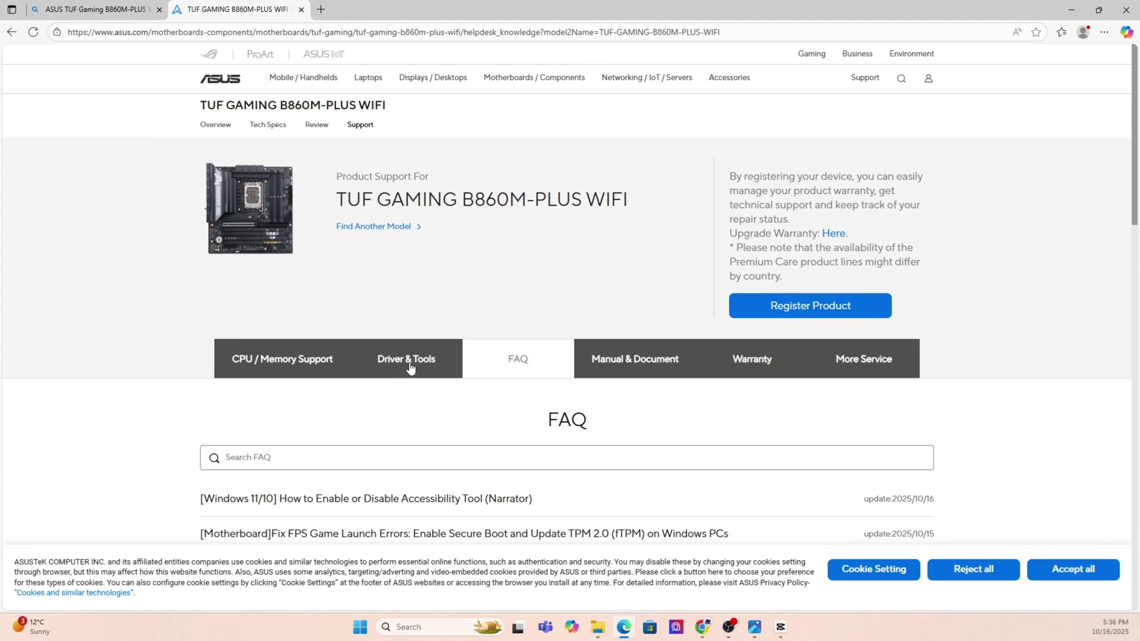
left_click(410, 368)
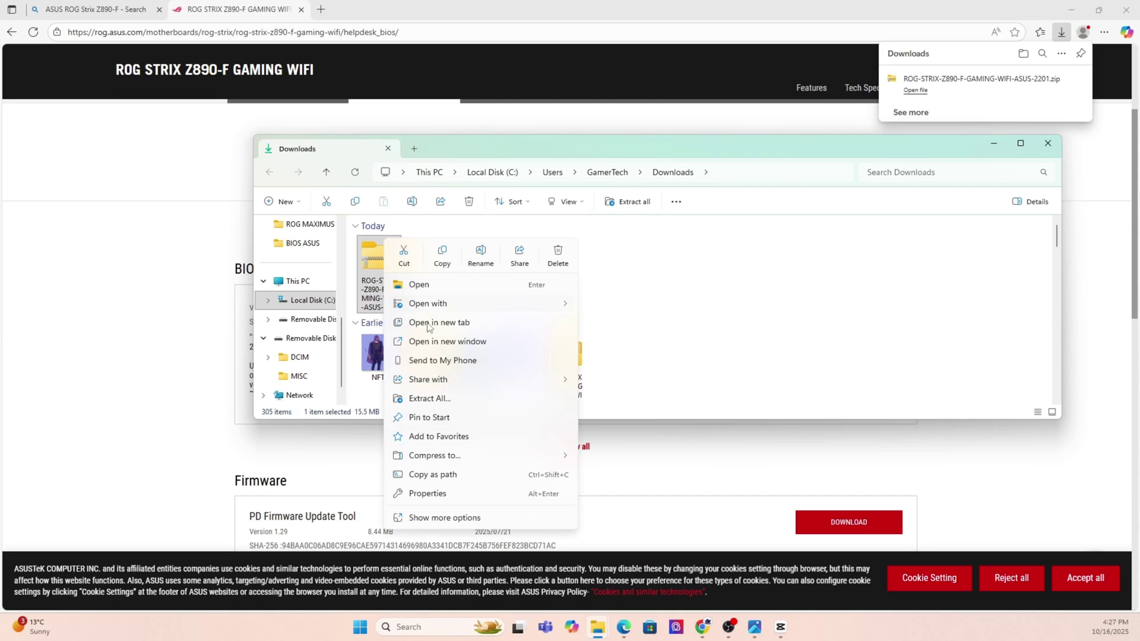
Extract the BIOS zip and run BIOSRenamer to rename the CAP file to A5562.
left_click(433, 401)
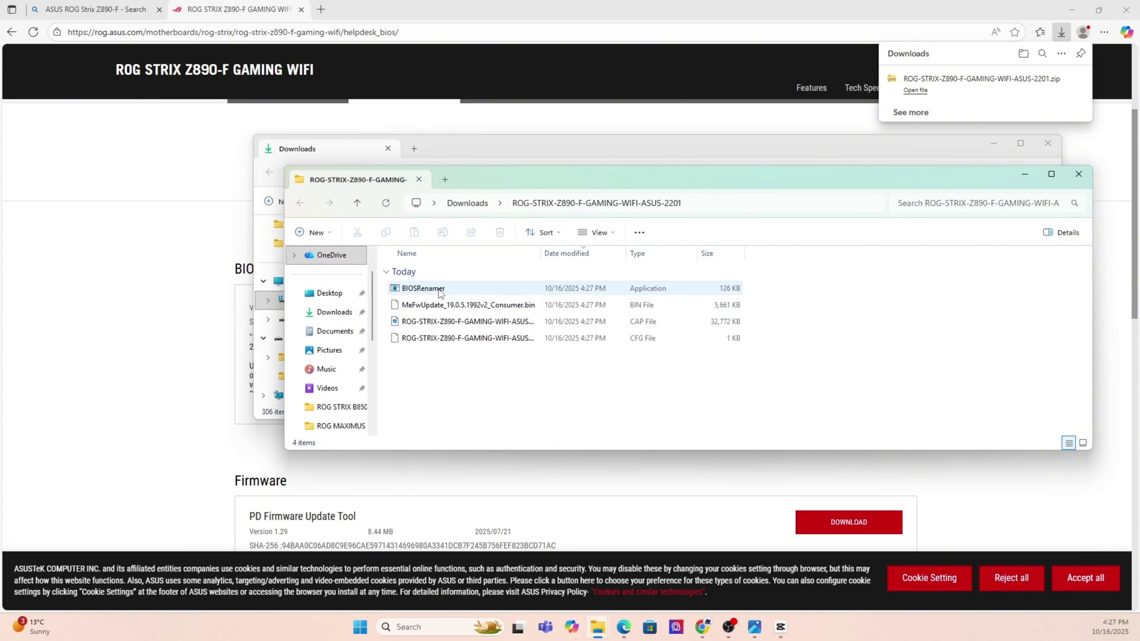
double_click(423, 288)
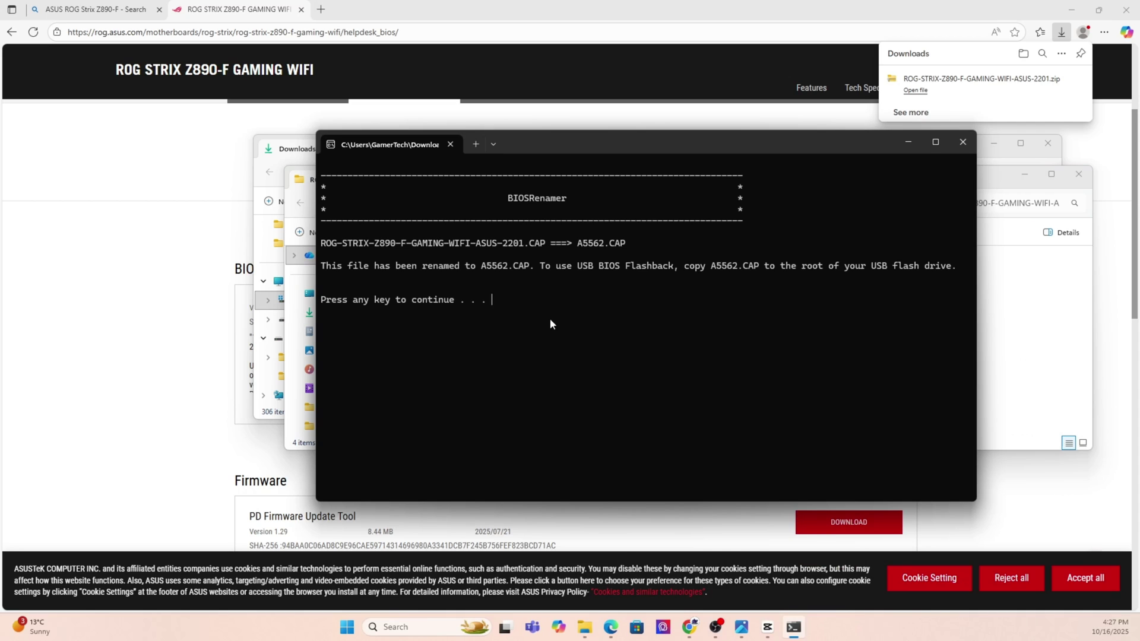
key("Return")
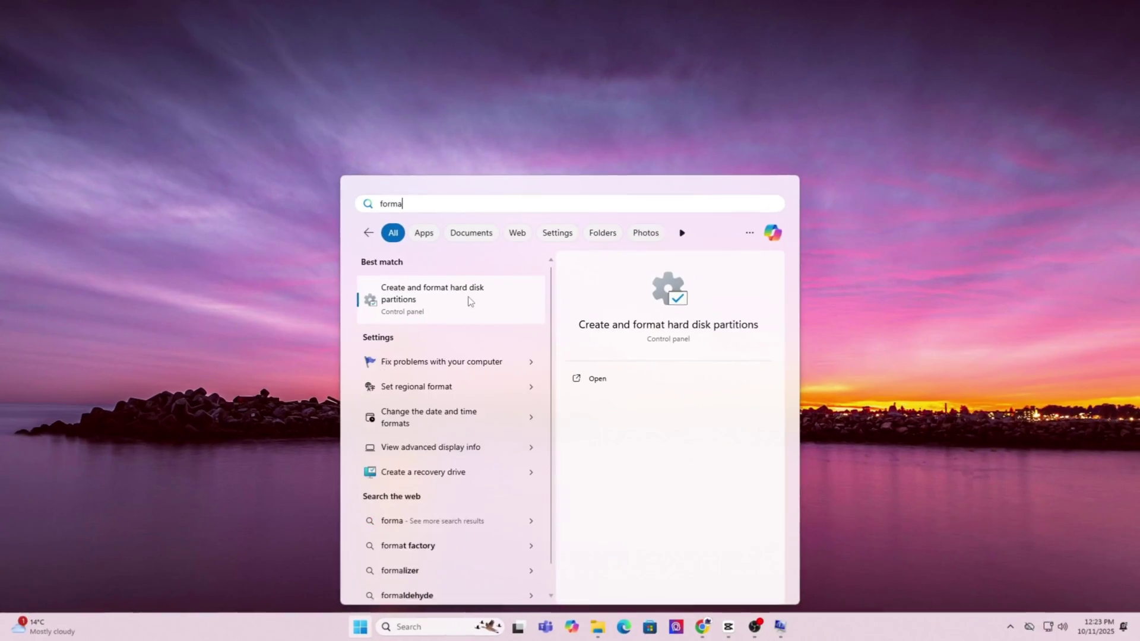
Format the 28.67 GB unallocated USB space as a FAT32 simple volume.
left_click(428, 294)
left_click_drag(362, 74, 617, 89)
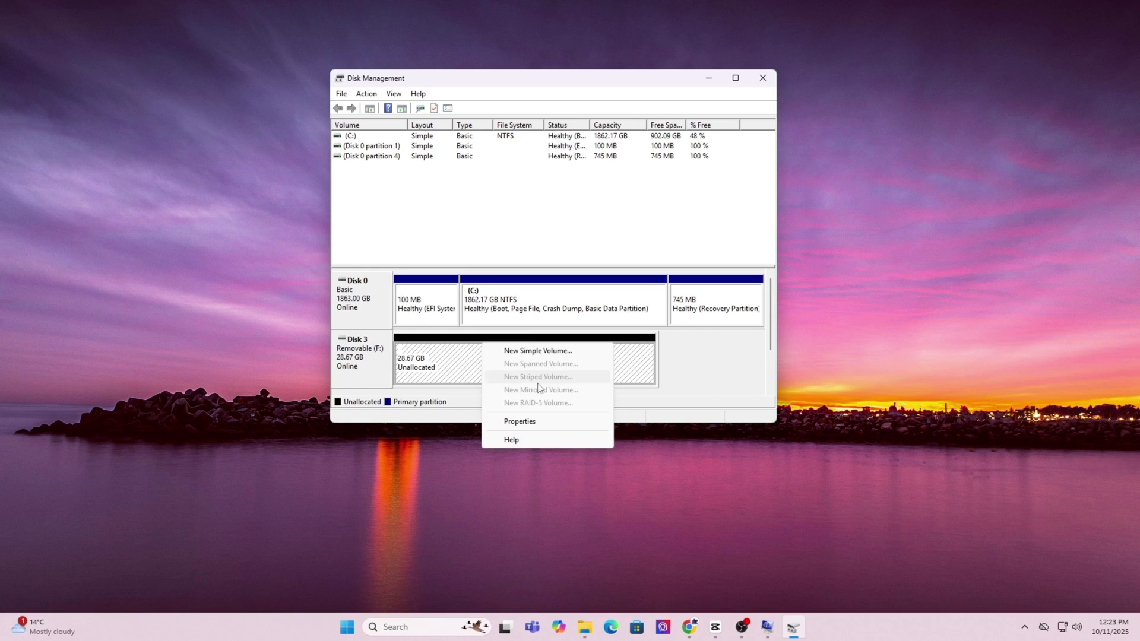
left_click(526, 354)
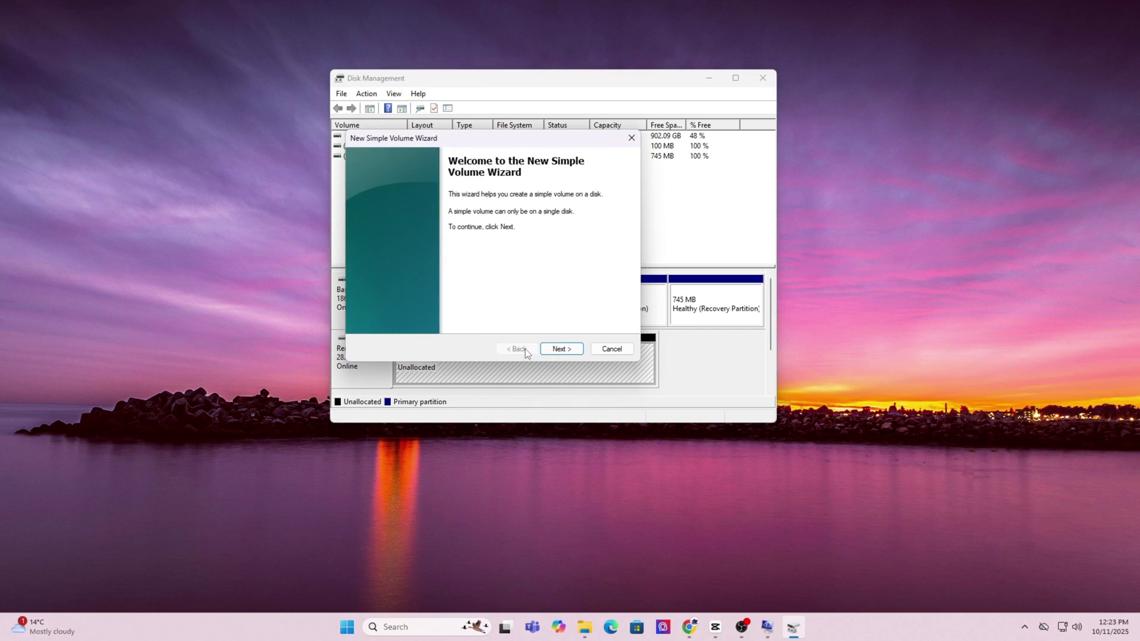
left_click(564, 356)
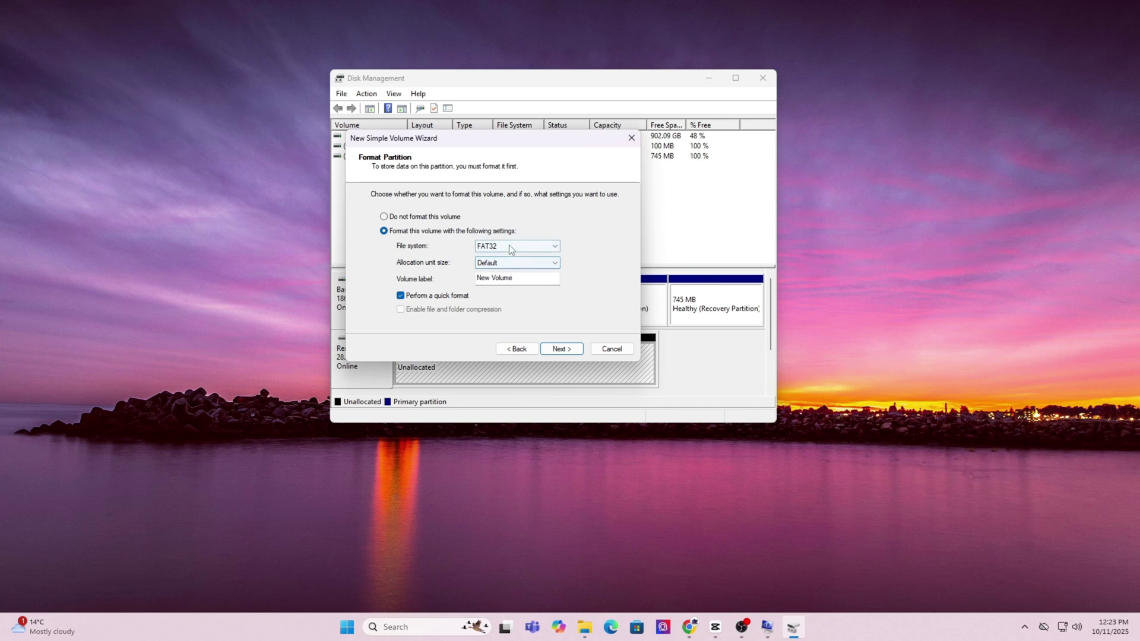
left_click(574, 352)
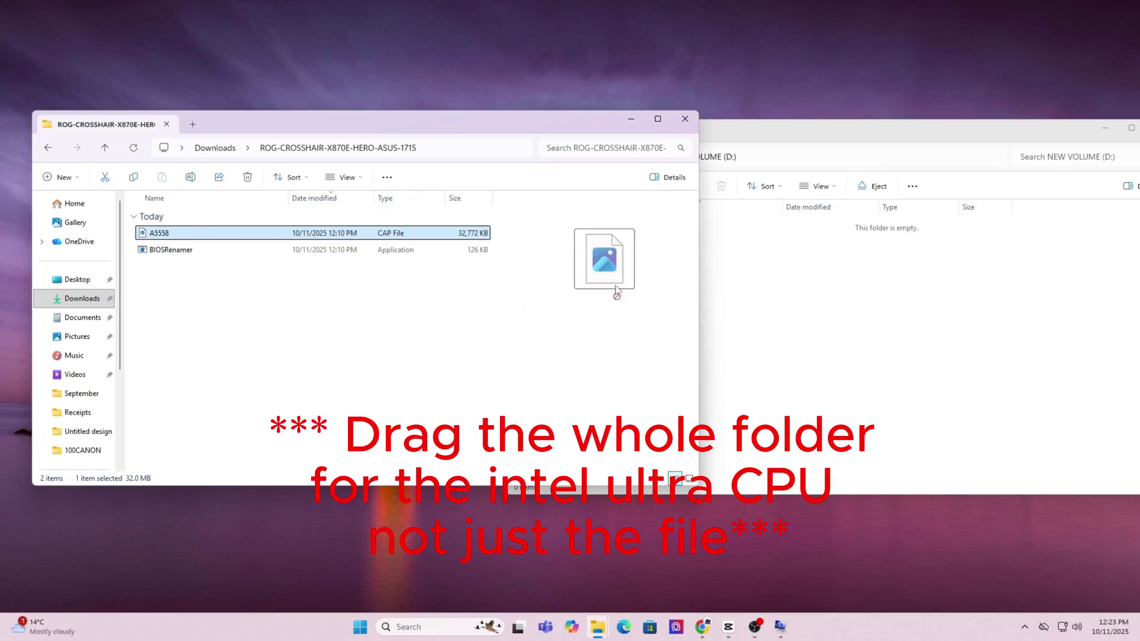
Drag A5558.CAP from the extracted folder onto USB drive D:.
left_click_drag(882, 306, 819, 305)
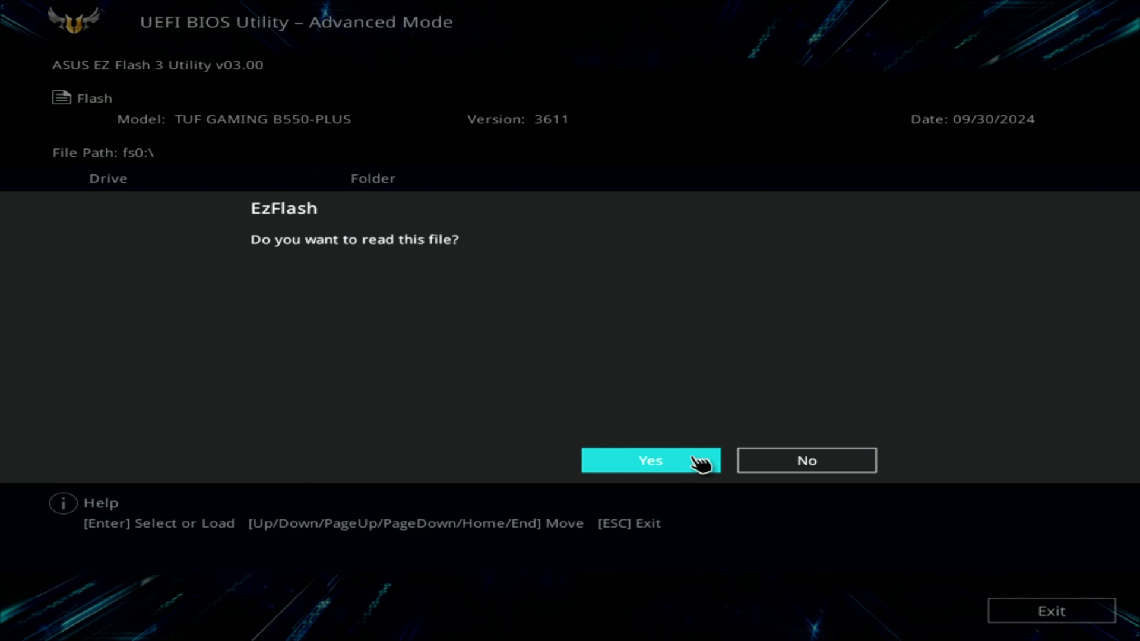
Confirm reading the version 3621 CAP file from fs0 in EZ Flash 3.
left_click(700, 462)
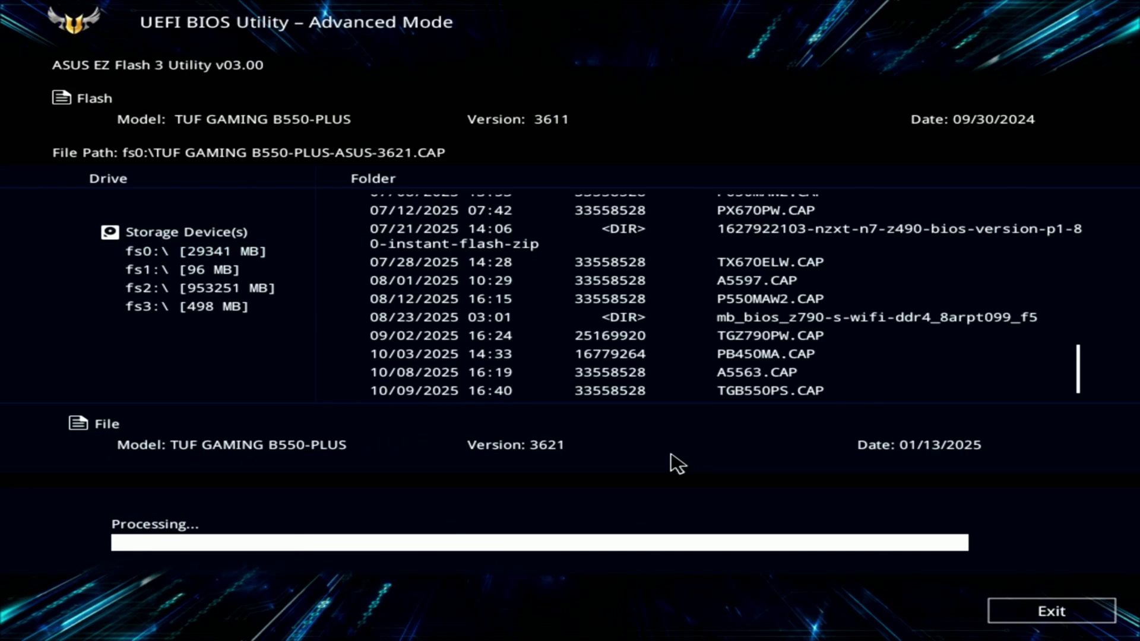